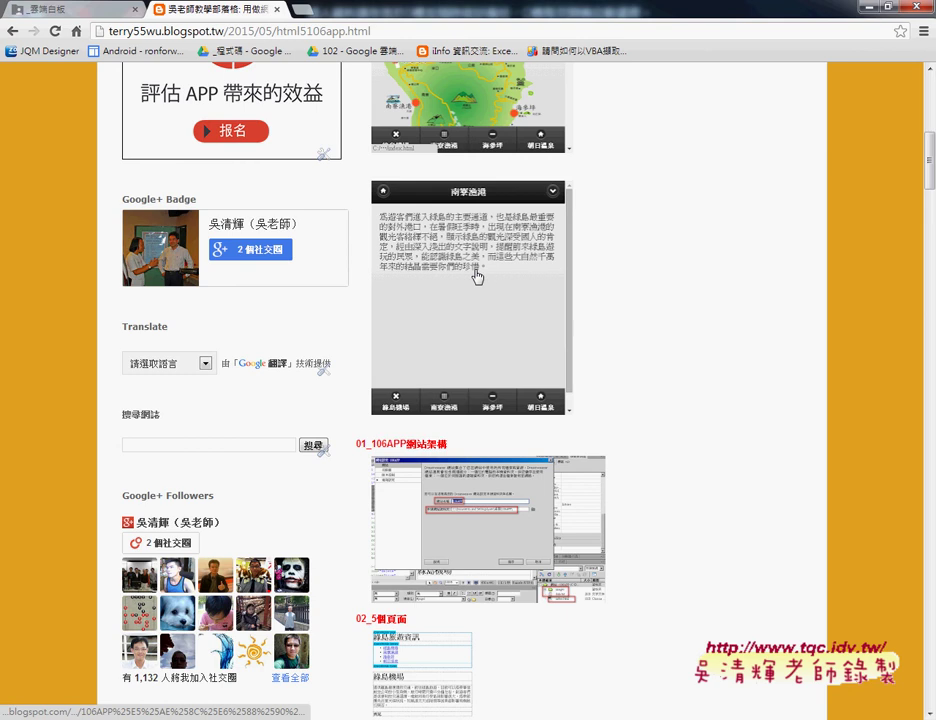
# Step: Examine the enlarged screenshot of the 南寮漁港 page in the blog post, marking the area below its text
pyautogui.click(478, 274)
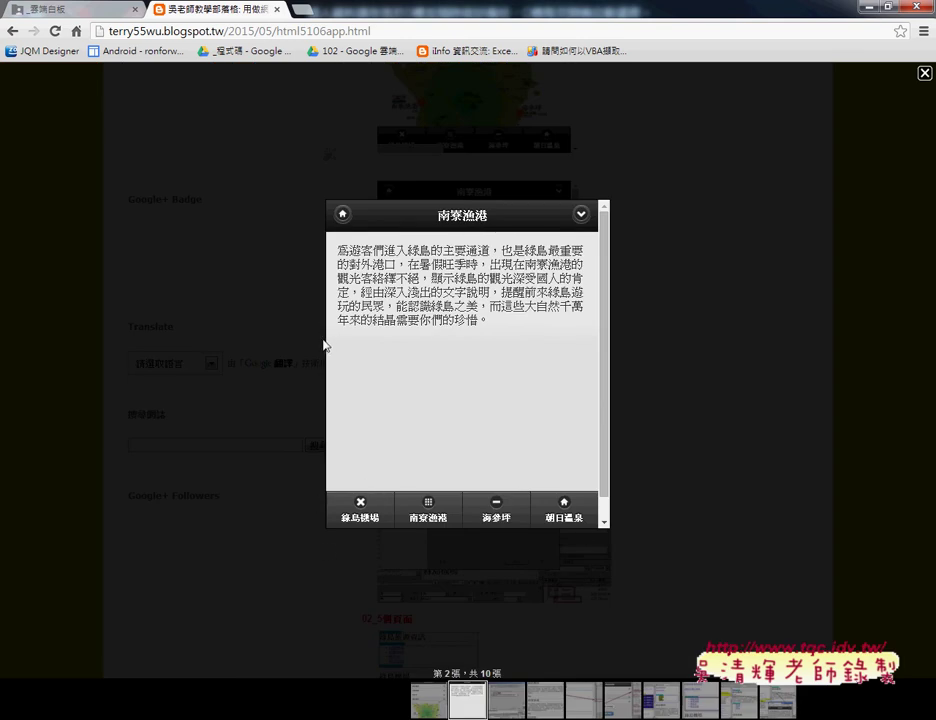
pyautogui.moveTo(324, 340)
pyautogui.mouseDown()
pyautogui.moveTo(322, 374)
pyautogui.moveTo(324, 338)
pyautogui.moveTo(601, 341)
pyautogui.moveTo(575, 376)
pyautogui.moveTo(324, 376)
pyautogui.moveTo(602, 379)
pyautogui.mouseUp()
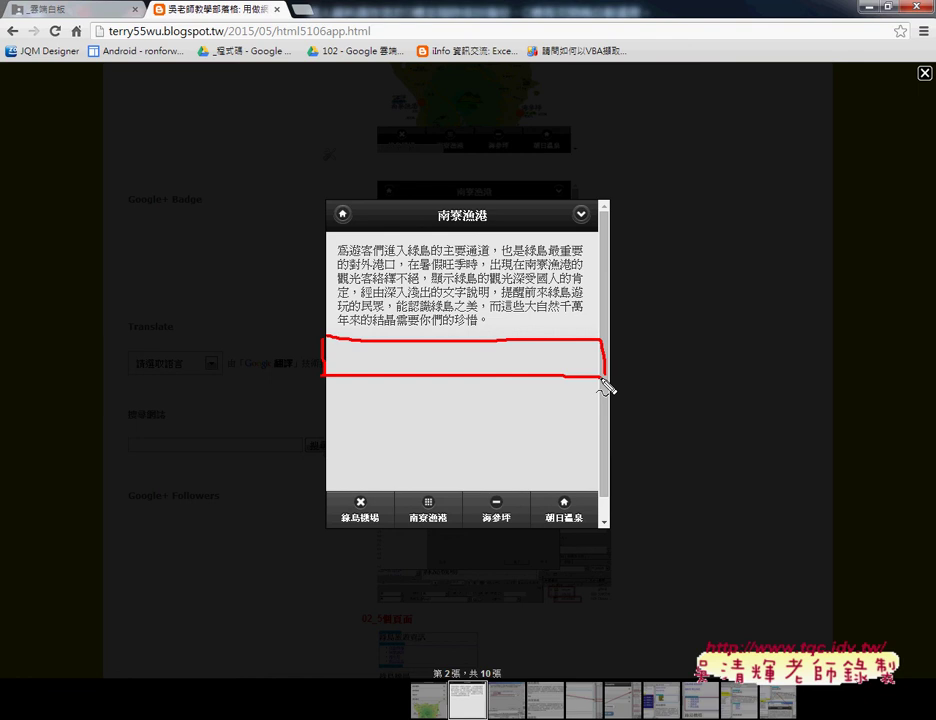
pyautogui.press('Escape')
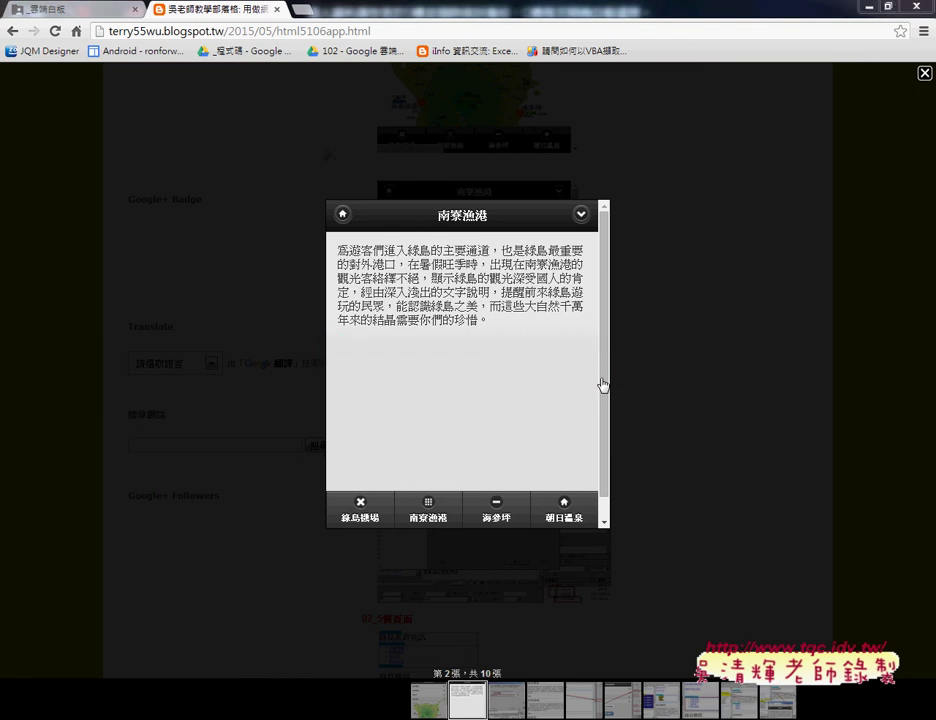
pyautogui.click(925, 73)
# Step: Examine the enlarged tutorial screenshot under 07_會頁首HOME圖示 in the blog post
pyautogui.scroll(-12, 650, 290)
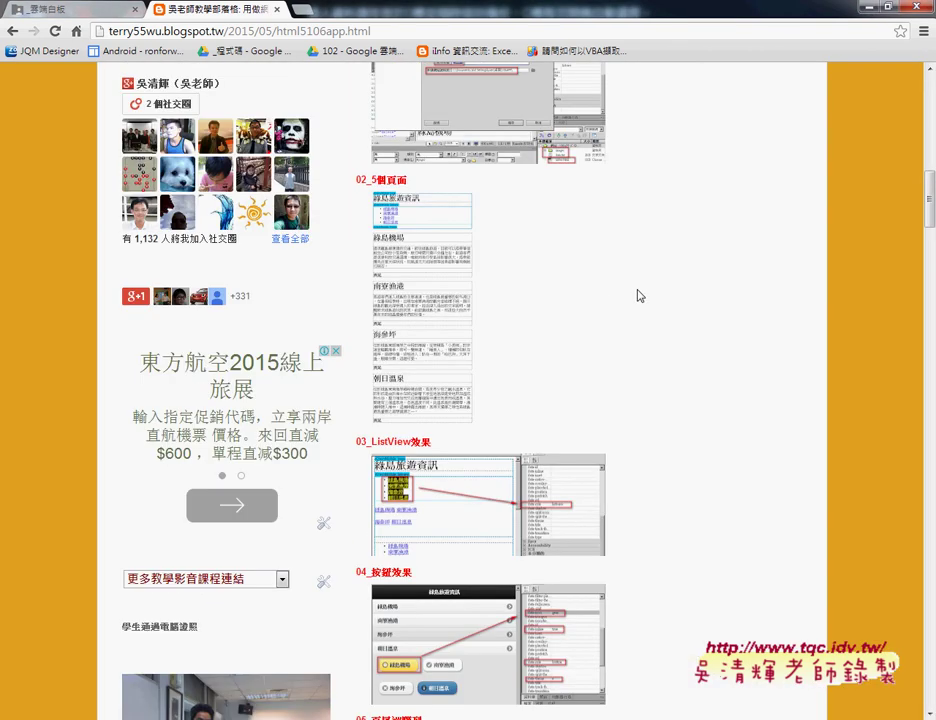
pyautogui.scroll(-3, 640, 296)
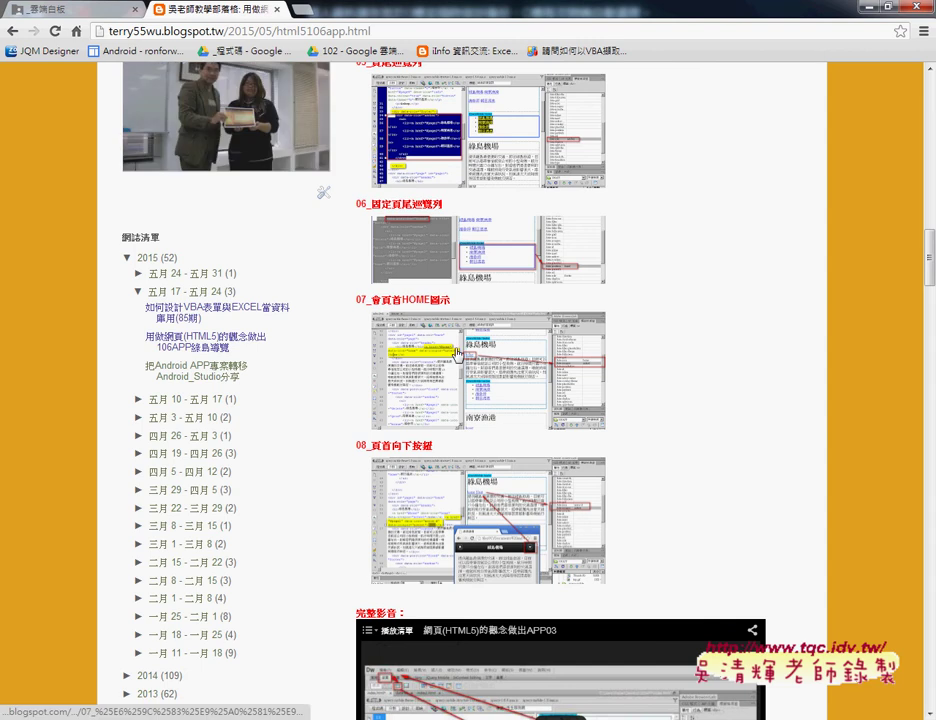
pyautogui.click(444, 380)
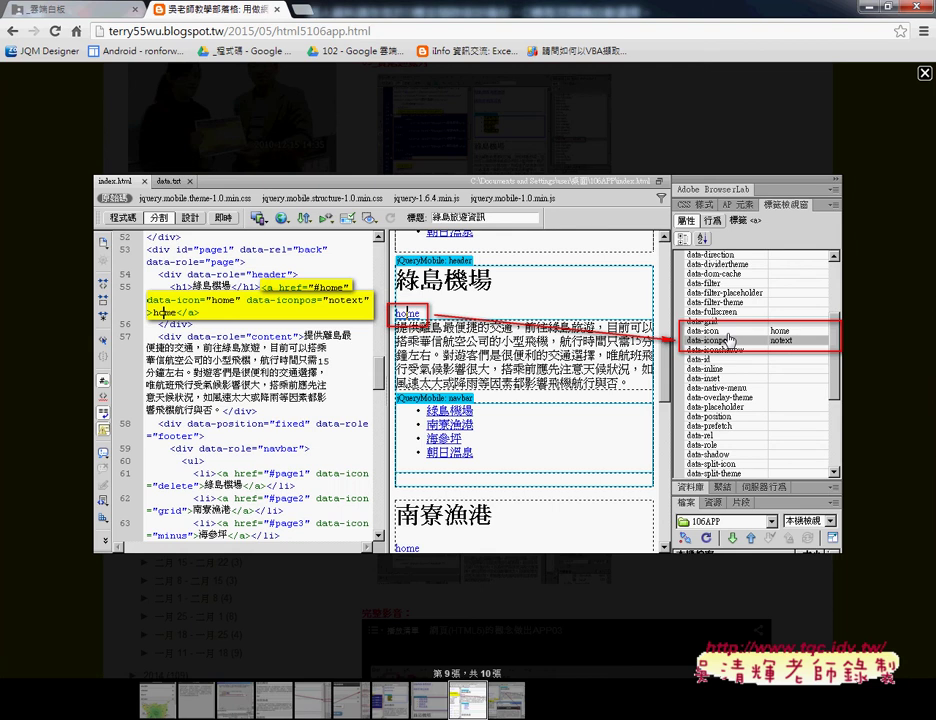
pyautogui.click(925, 73)
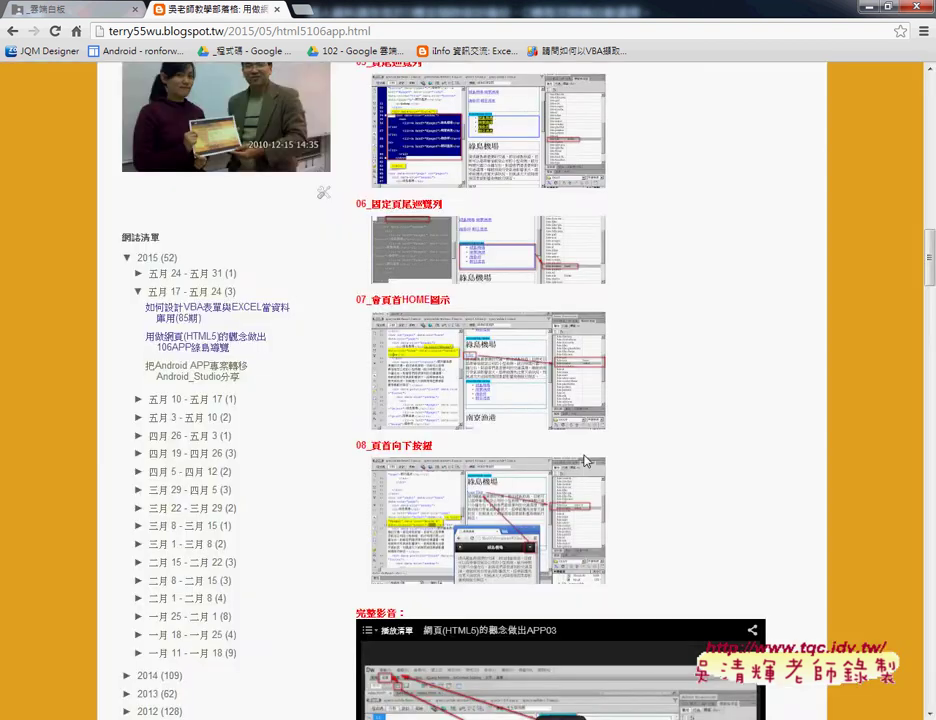
# Step: Examine the enlarged tutorial screenshot under 08_頁首向下按鈕 and minimize the browser window
pyautogui.scroll(-2, 585, 460)
pyautogui.click(420, 345)
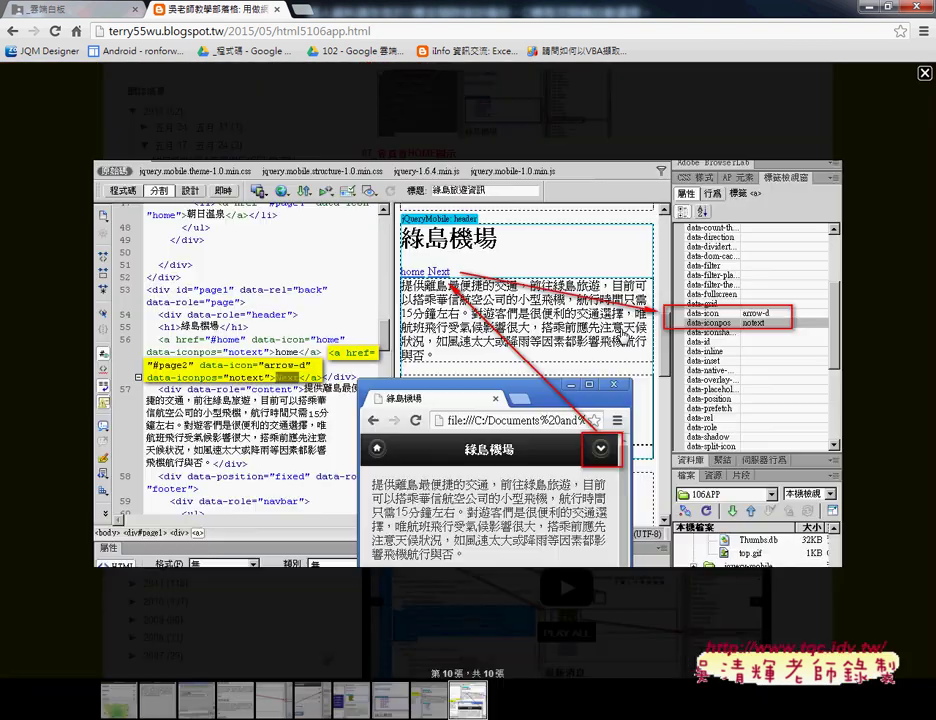
pyautogui.click(925, 73)
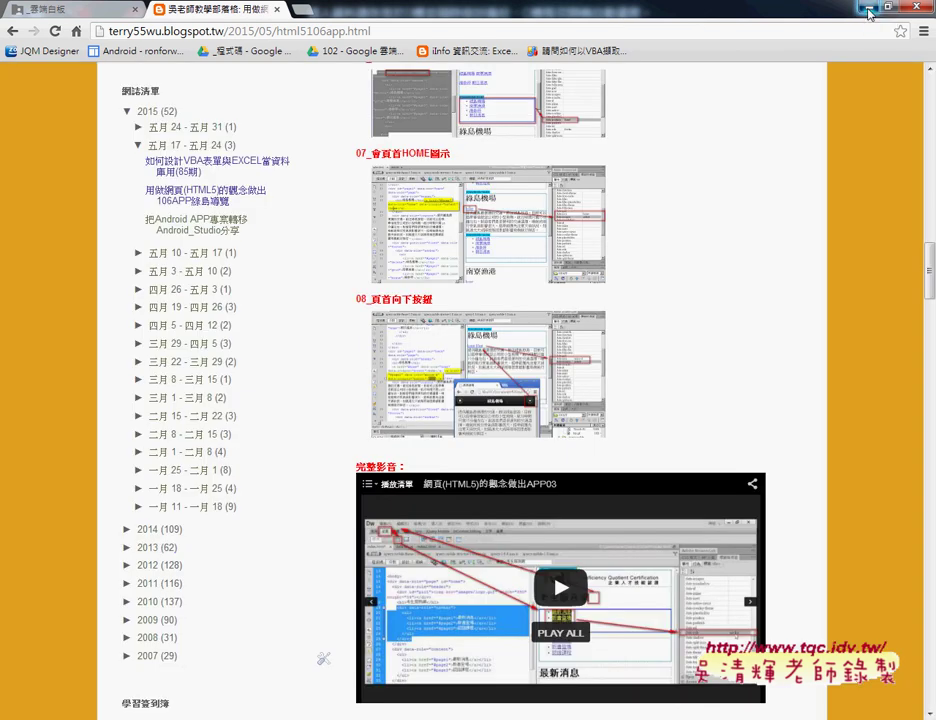
pyautogui.click(869, 9)
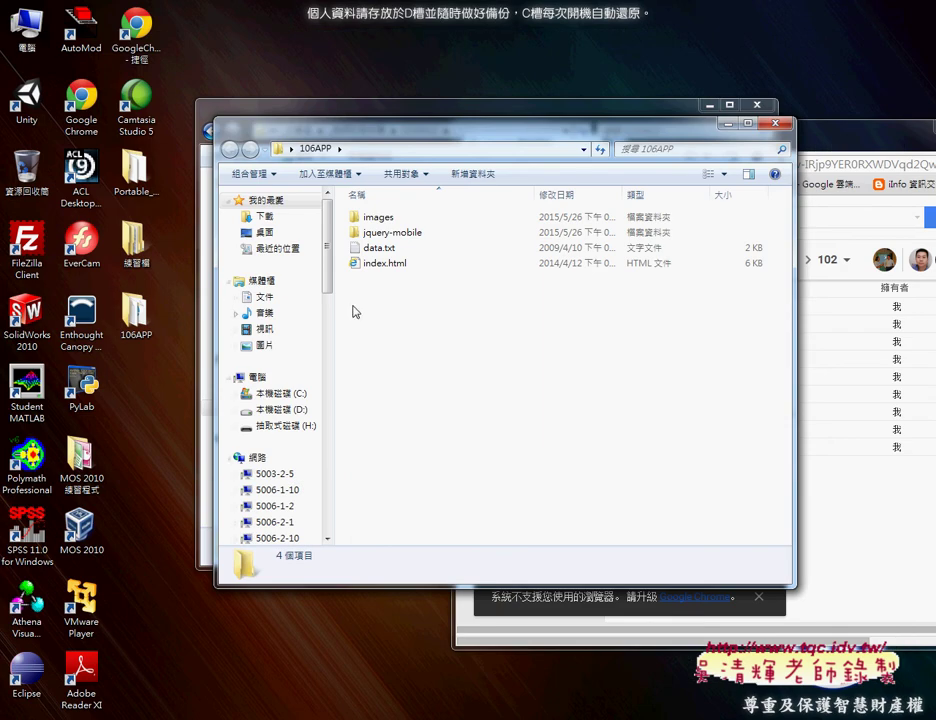
# Step: Rename index.html in the 106APP folder as index.html.htm
pyautogui.click(410, 264)
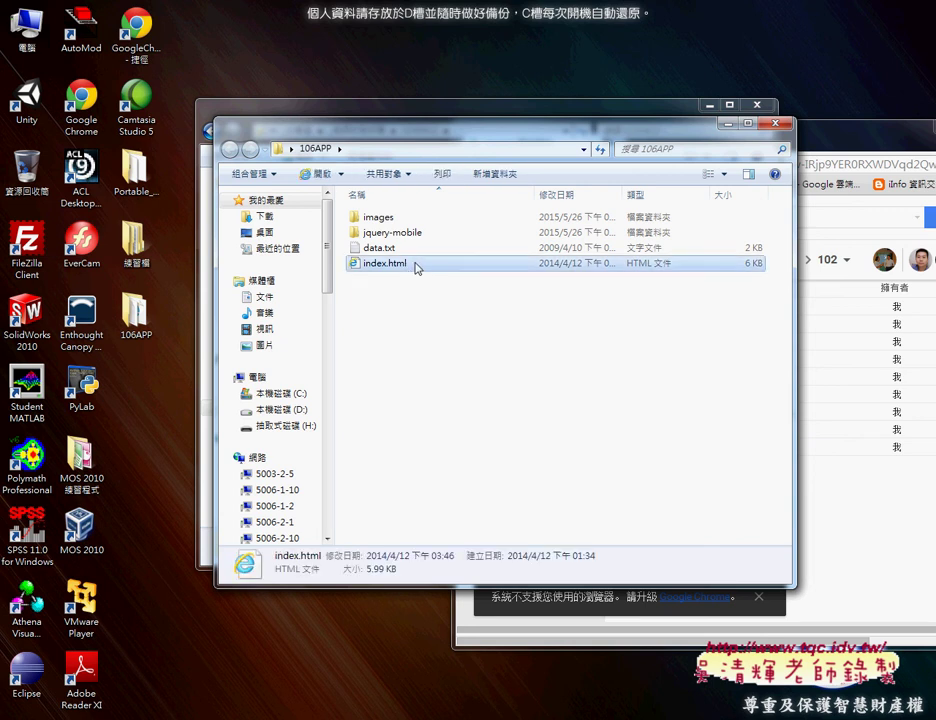
pyautogui.click(416, 266)
pyautogui.click(418, 263)
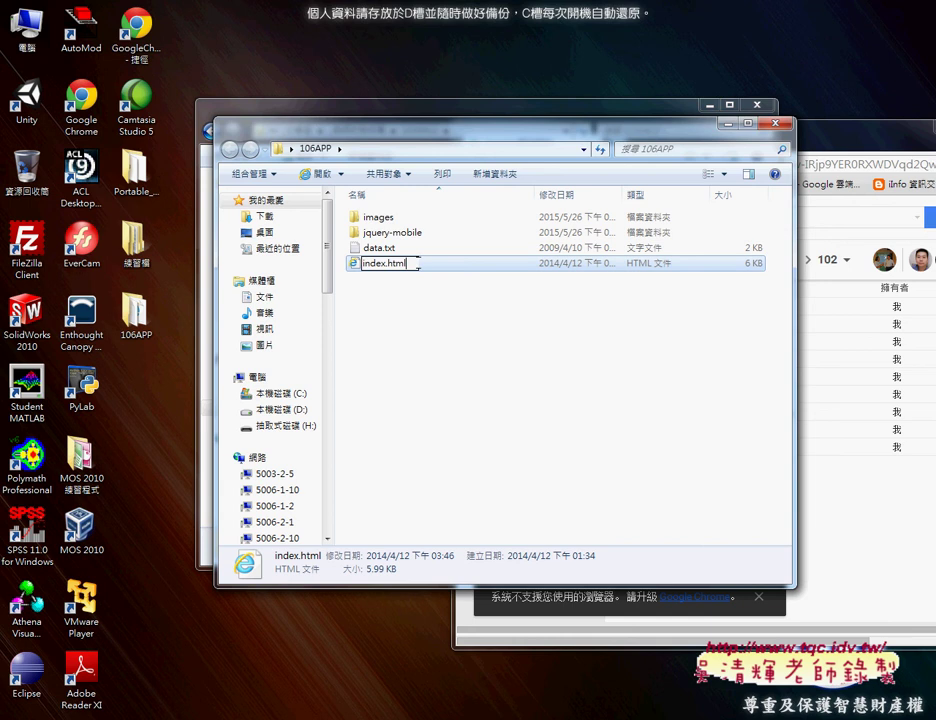
pyautogui.write('.htm')
pyautogui.click(445, 328)
pyautogui.click(500, 376)
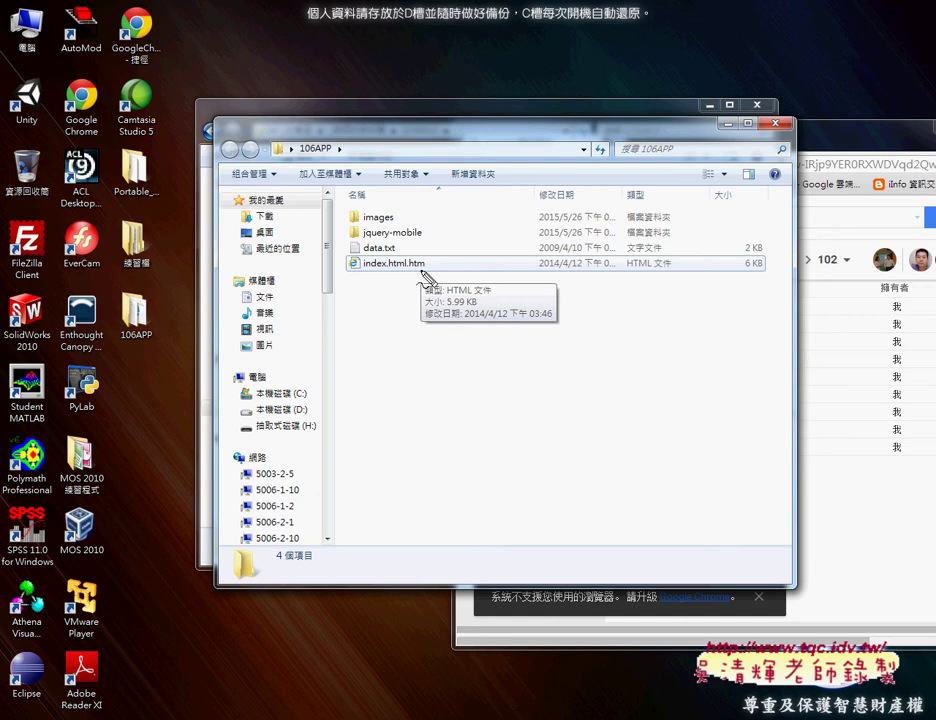
pyautogui.moveTo(425, 278)
pyautogui.mouseDown()
pyautogui.moveTo(310, 262)
pyautogui.moveTo(437, 262)
pyautogui.moveTo(438, 285)
pyautogui.mouseUp()
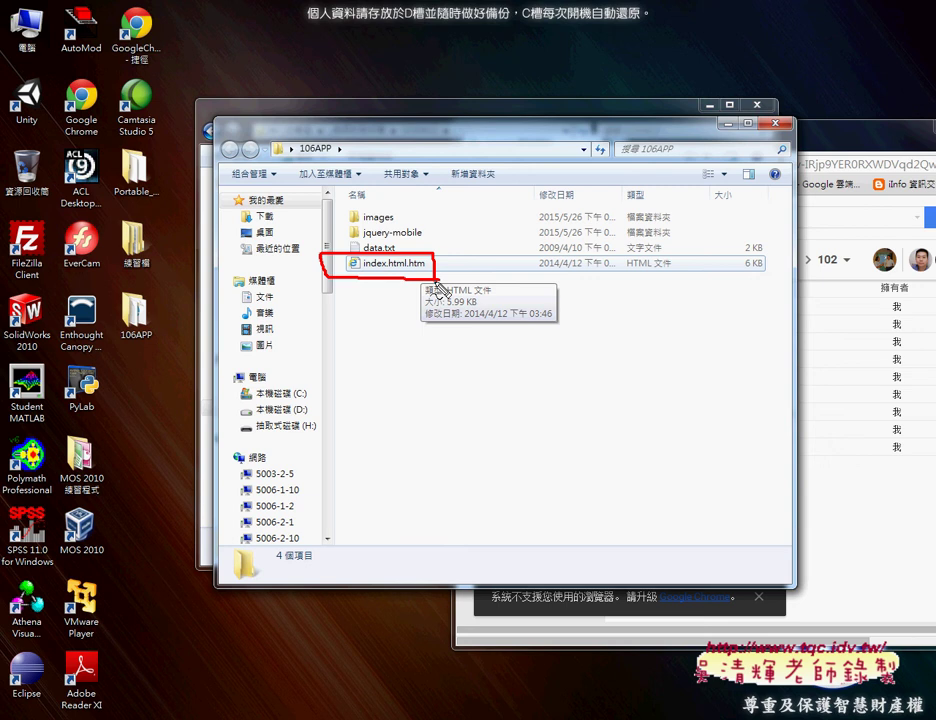
pyautogui.press('Escape')
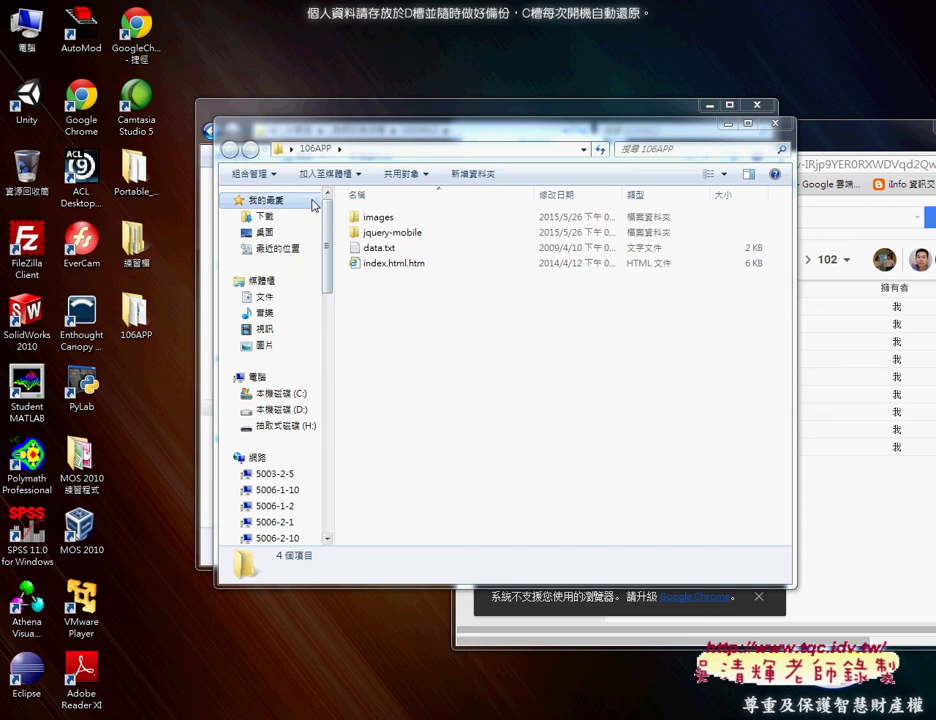
# Step: Enable the folder view option 隱藏已知檔案類型的副檔名 to hide known file extensions, and apply it
pyautogui.click(259, 174)
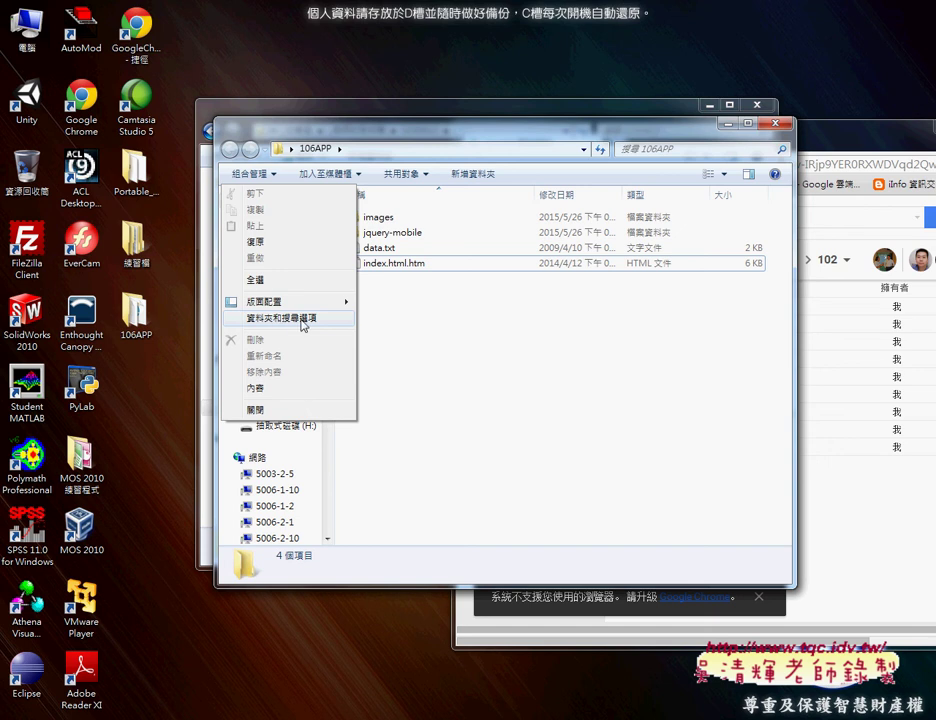
pyautogui.click(281, 318)
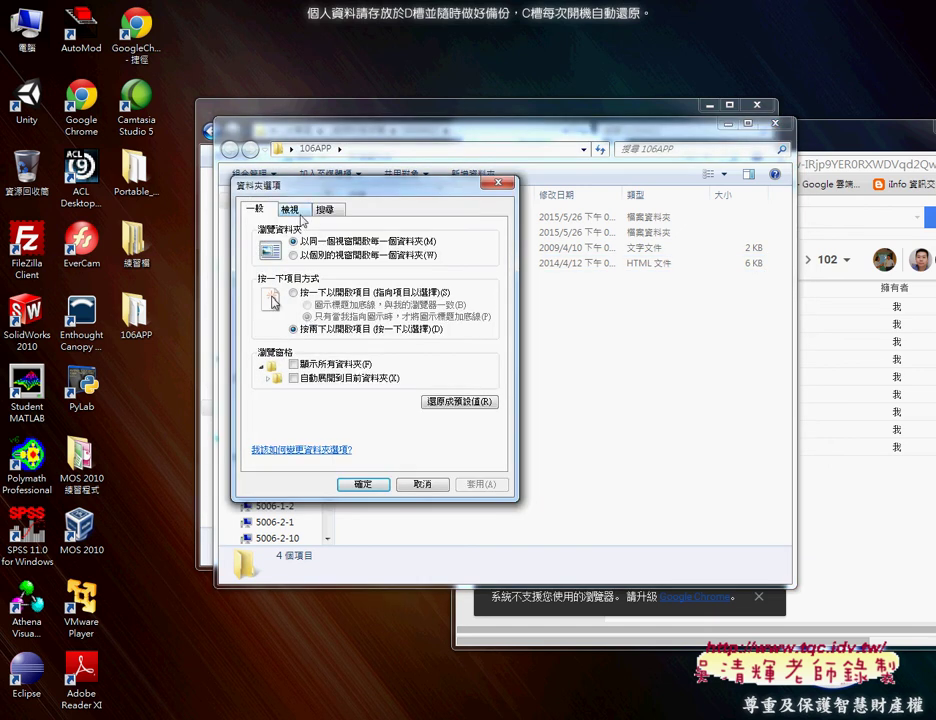
pyautogui.moveTo(319, 191); pyautogui.dragTo(427, 191)
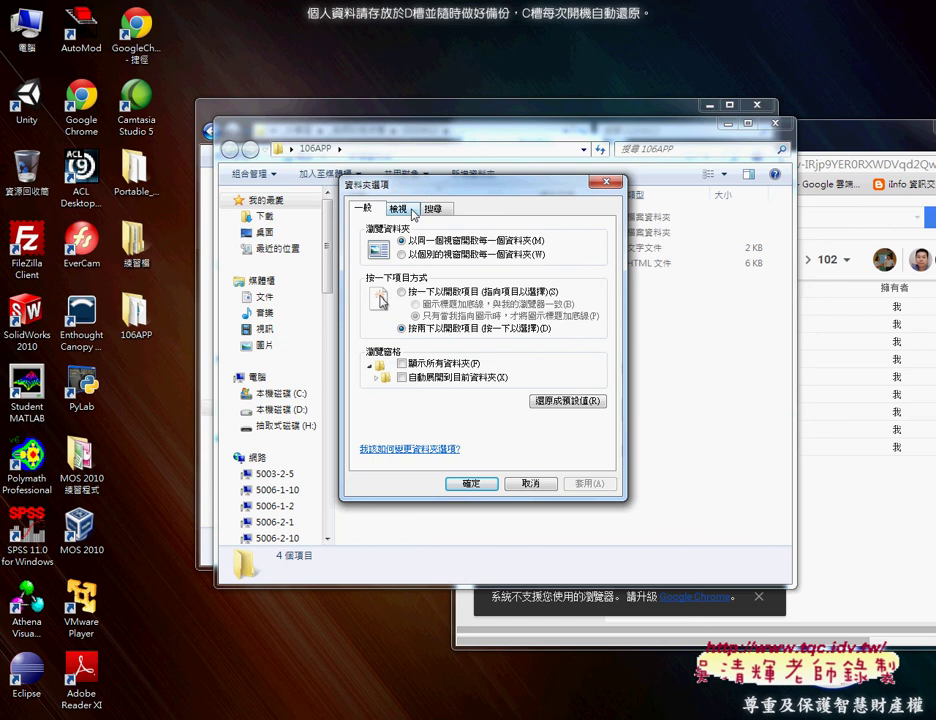
pyautogui.click(400, 209)
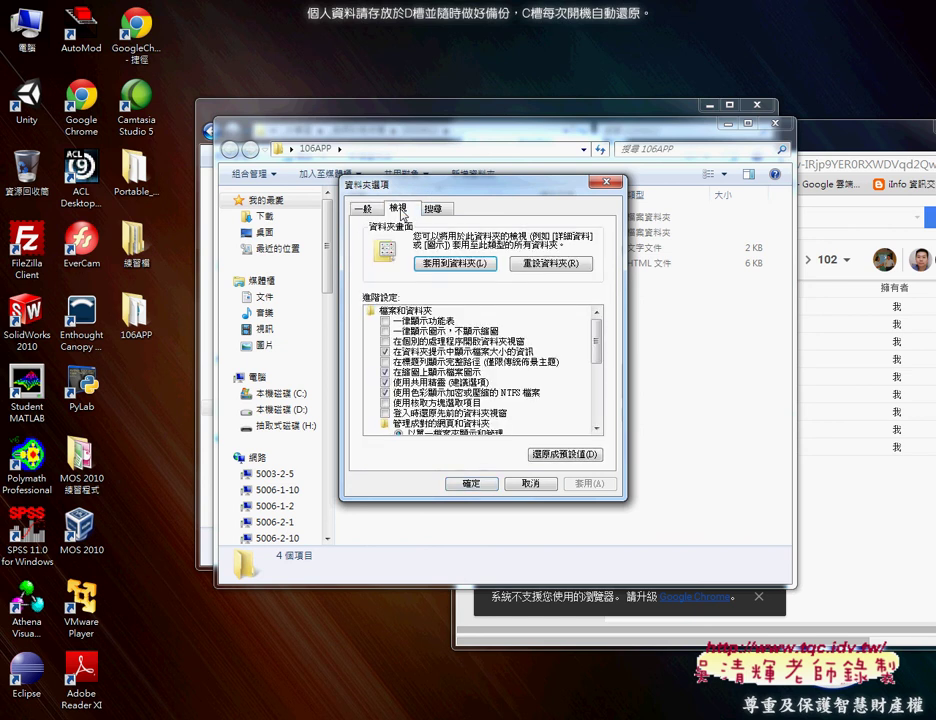
pyautogui.click(597, 372)
pyautogui.moveTo(597, 372); pyautogui.dragTo(596, 396)
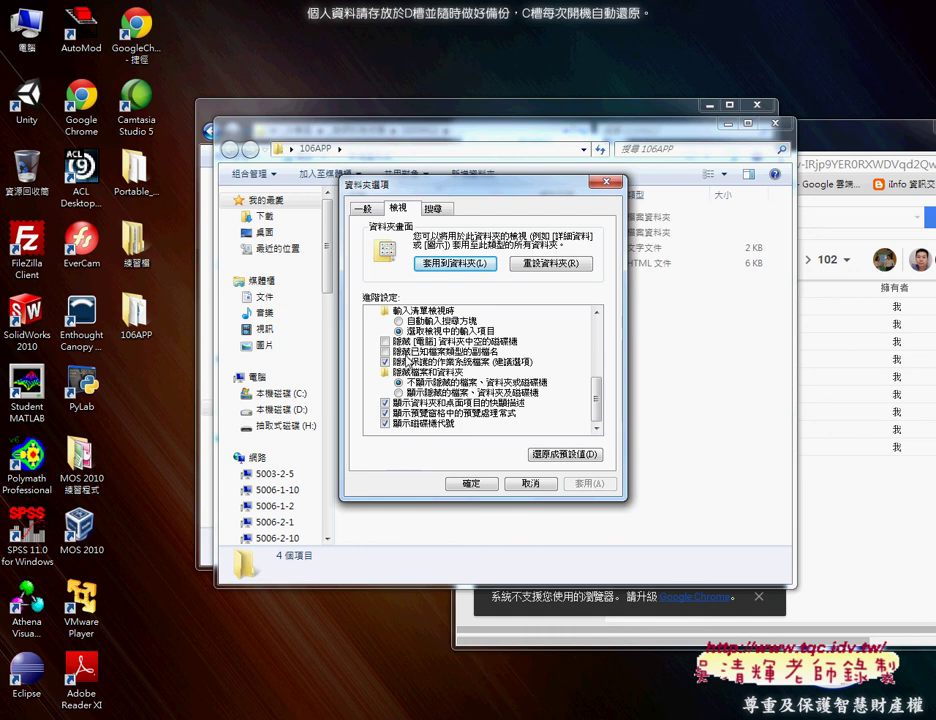
pyautogui.click(442, 352)
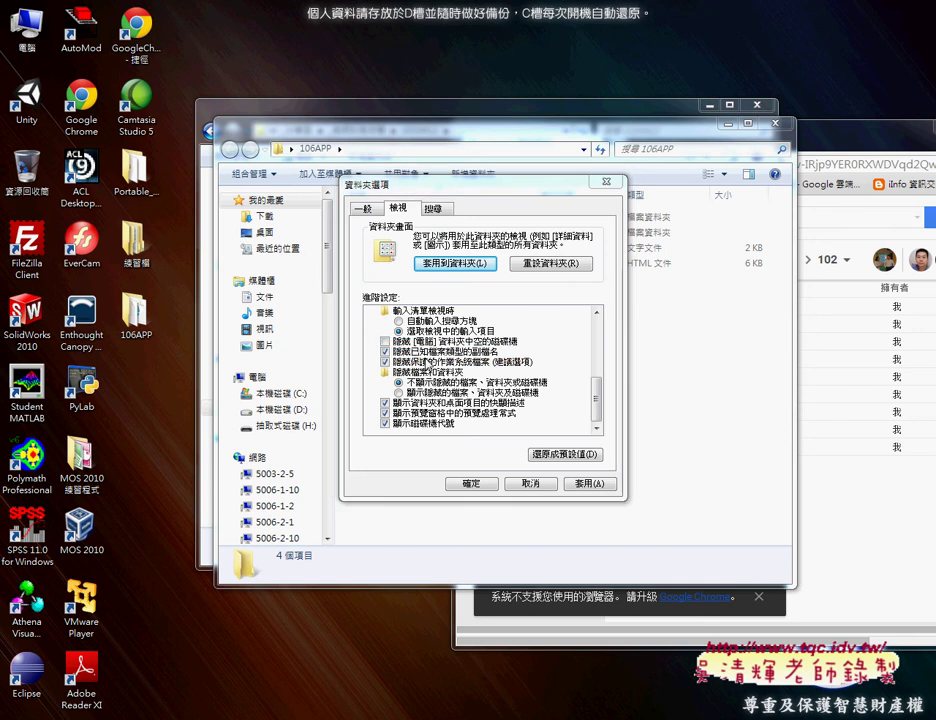
pyautogui.click(386, 352)
pyautogui.click(433, 352)
pyautogui.click(572, 485)
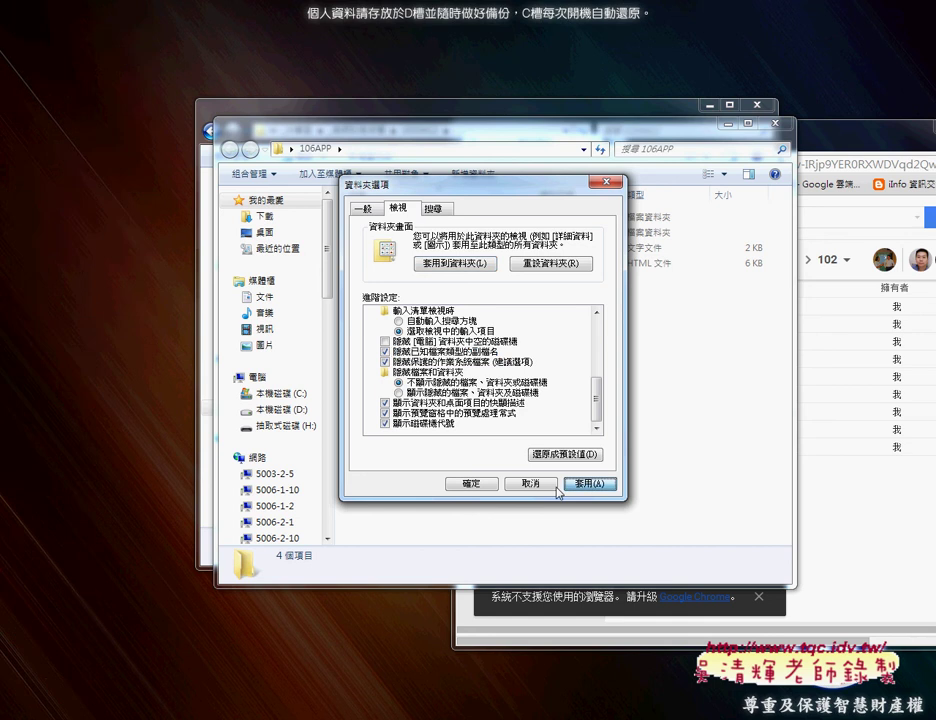
pyautogui.click(466, 484)
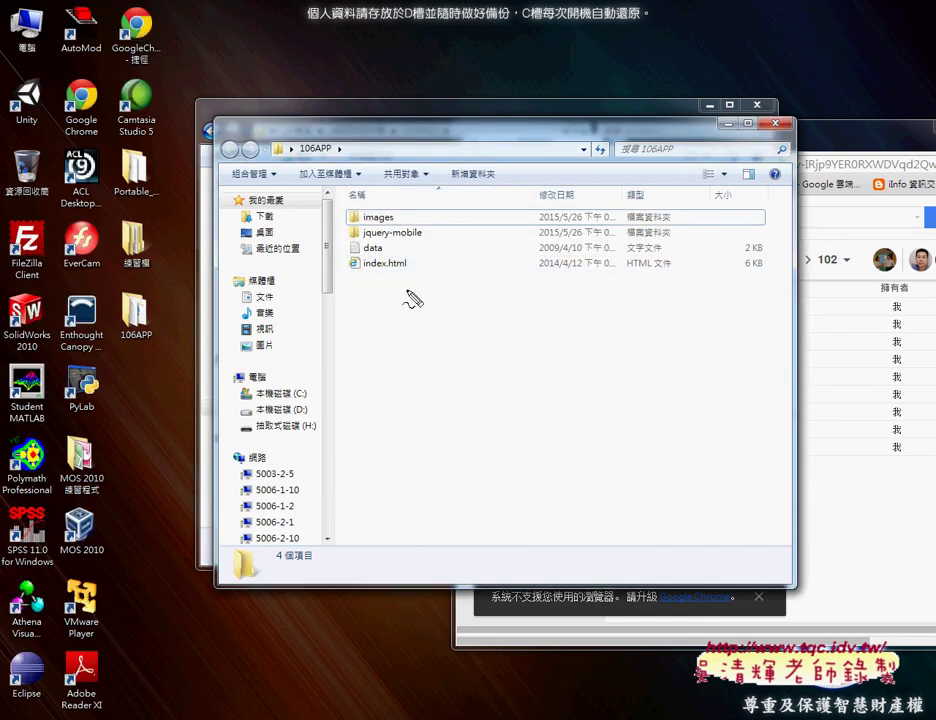
pyautogui.moveTo(410, 271)
pyautogui.mouseDown()
pyautogui.moveTo(344, 270)
pyautogui.moveTo(360, 252)
pyautogui.moveTo(437, 268)
pyautogui.mouseUp()
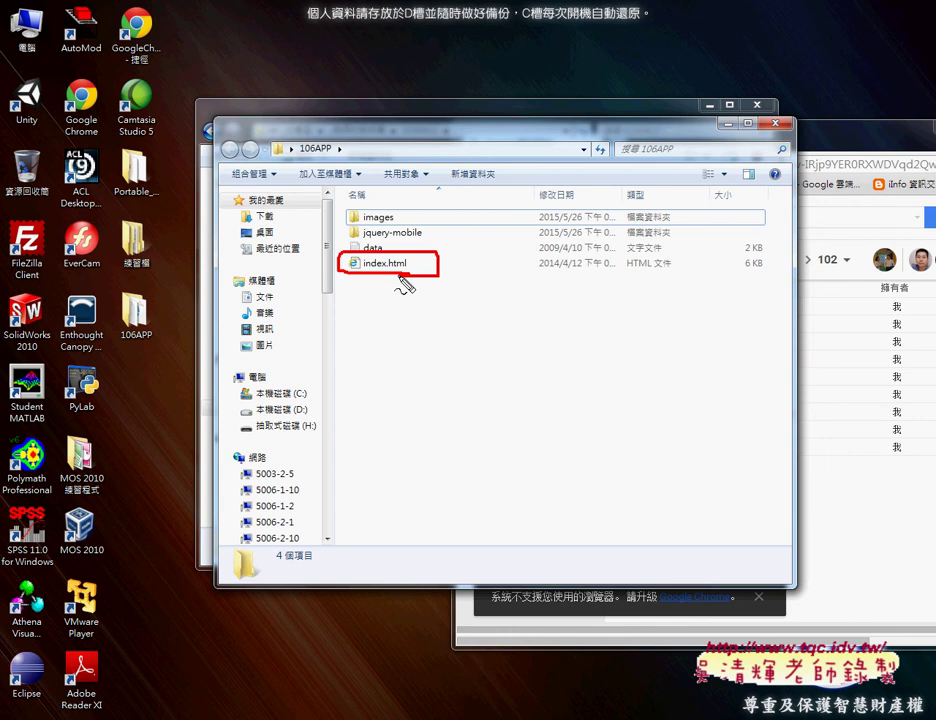
pyautogui.moveTo(125, 265)
pyautogui.mouseDown()
pyautogui.moveTo(100, 340)
pyautogui.moveTo(330, 268)
pyautogui.mouseUp()
pyautogui.moveTo(389, 275); pyautogui.dragTo(428, 281)
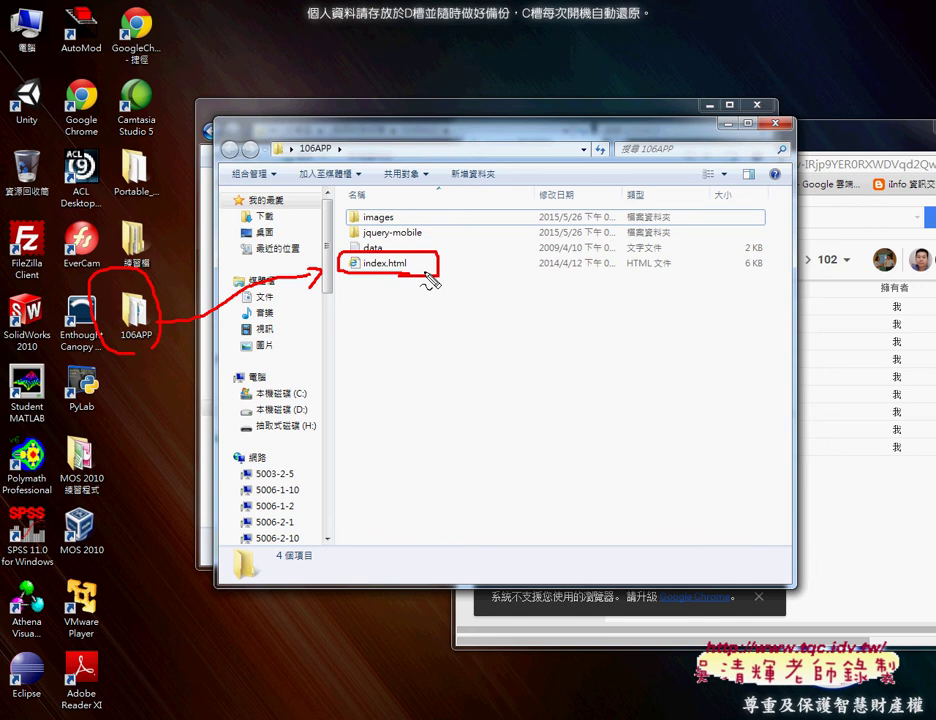
pyautogui.press('Escape')
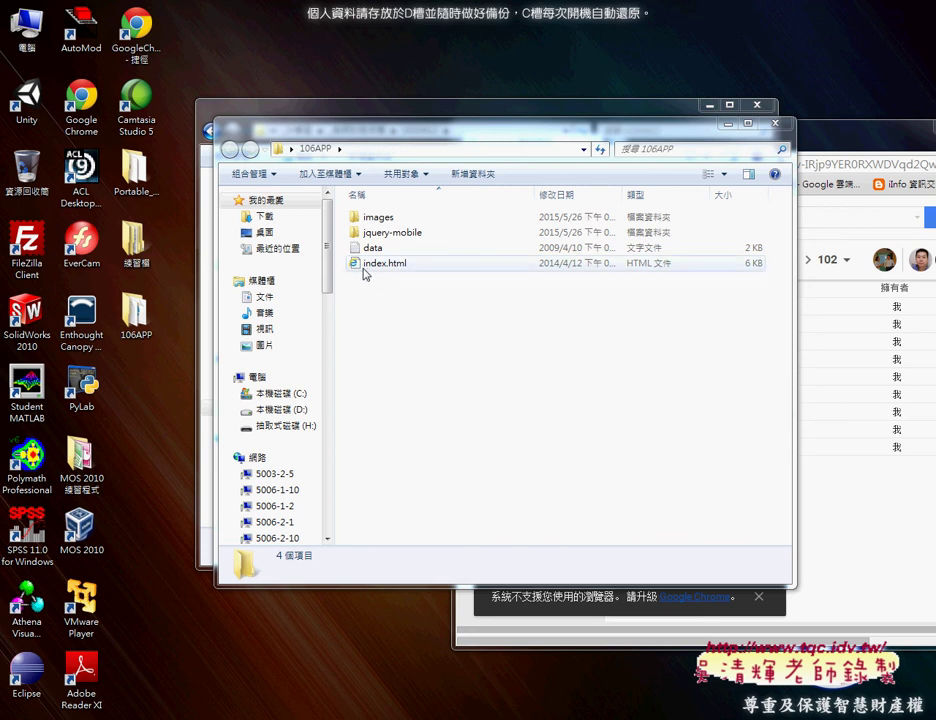
# Step: Disable the folder view option 隱藏已知檔案類型的副檔名 to show file extensions
pyautogui.click(254, 174)
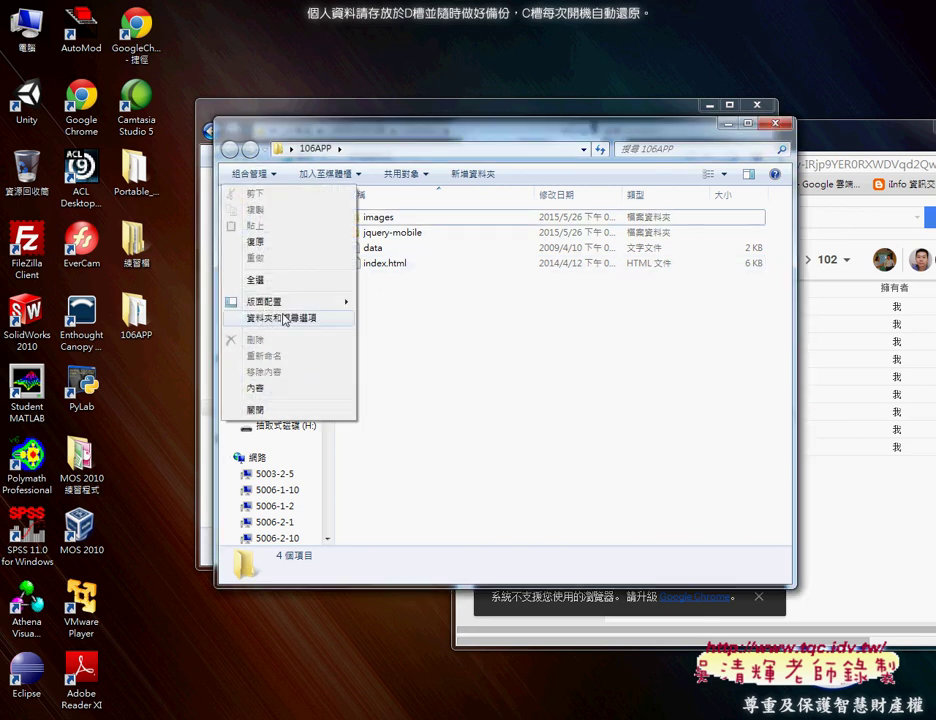
pyautogui.click(285, 319)
pyautogui.click(289, 209)
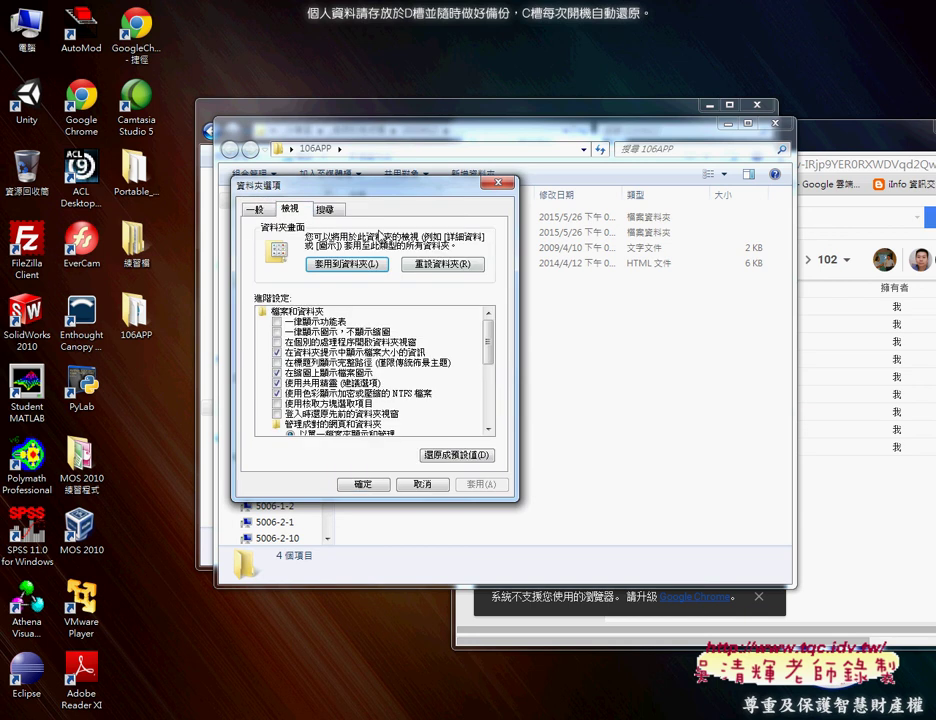
pyautogui.moveTo(494, 346); pyautogui.dragTo(491, 413)
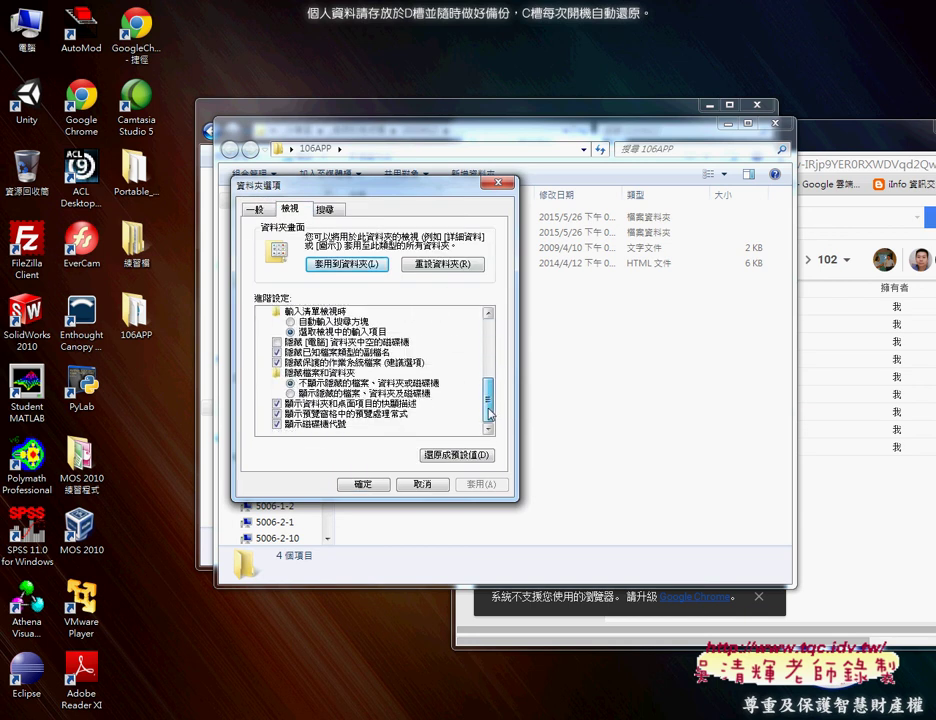
pyautogui.click(330, 352)
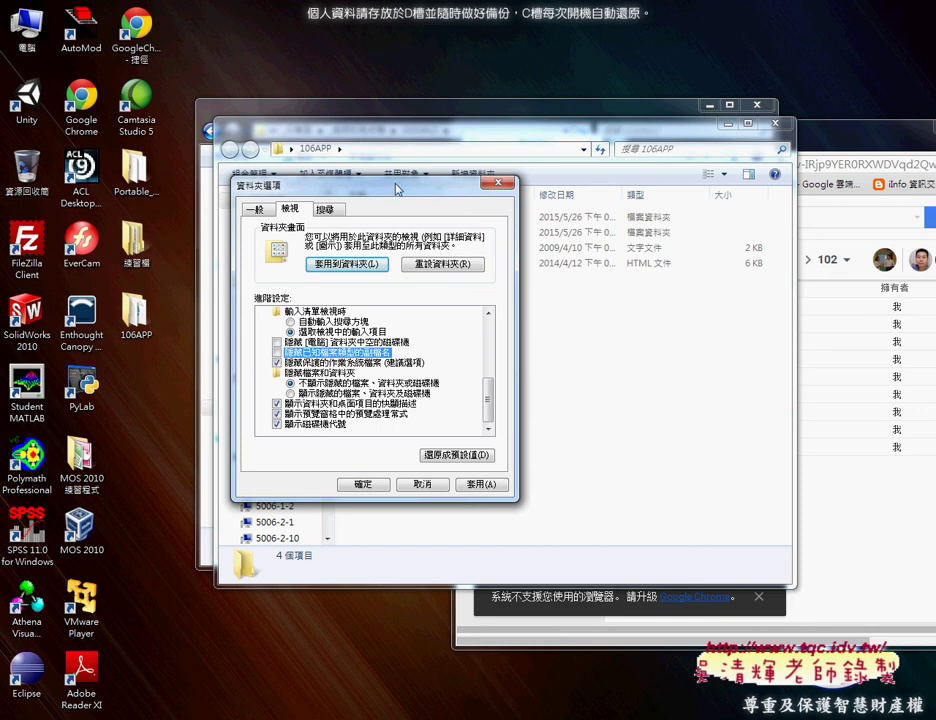
pyautogui.click(365, 485)
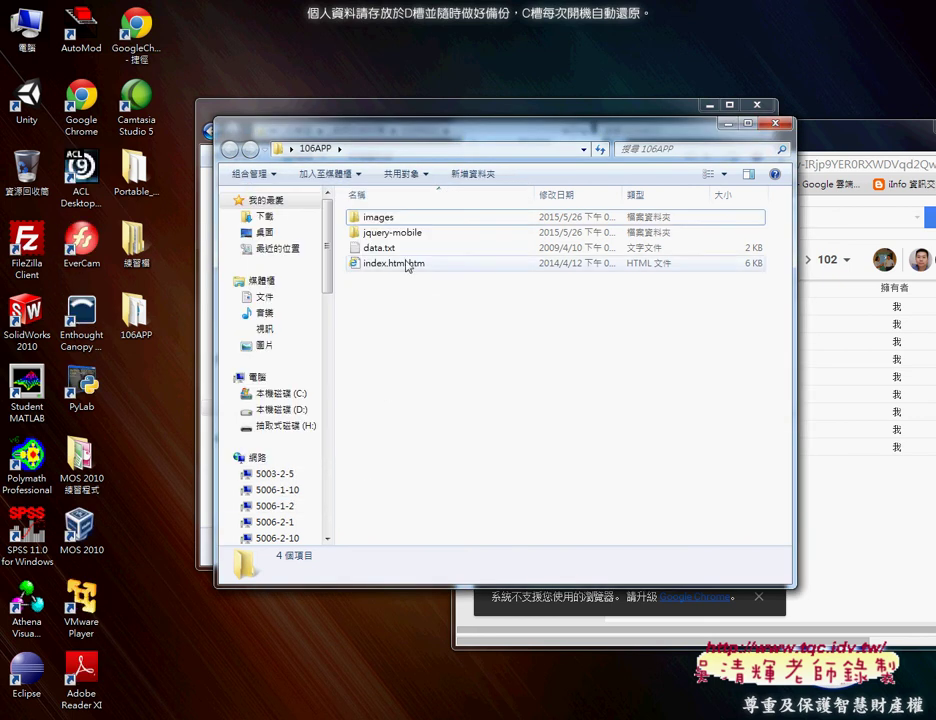
# Step: Rename index.html.htm in the 106APP folder as index.html
pyautogui.click(407, 264)
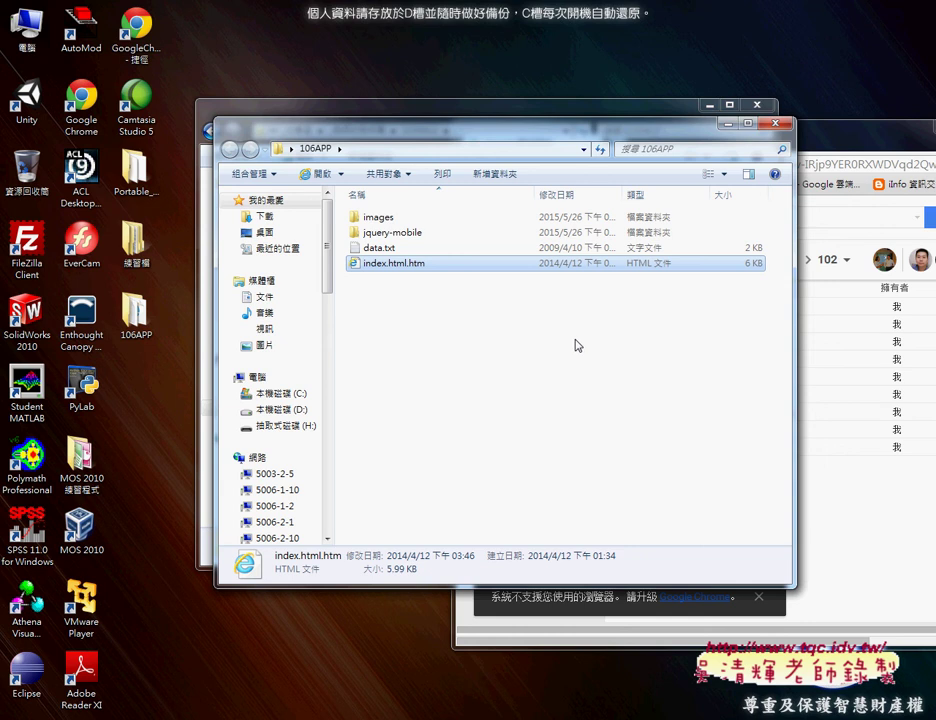
pyautogui.click(411, 264)
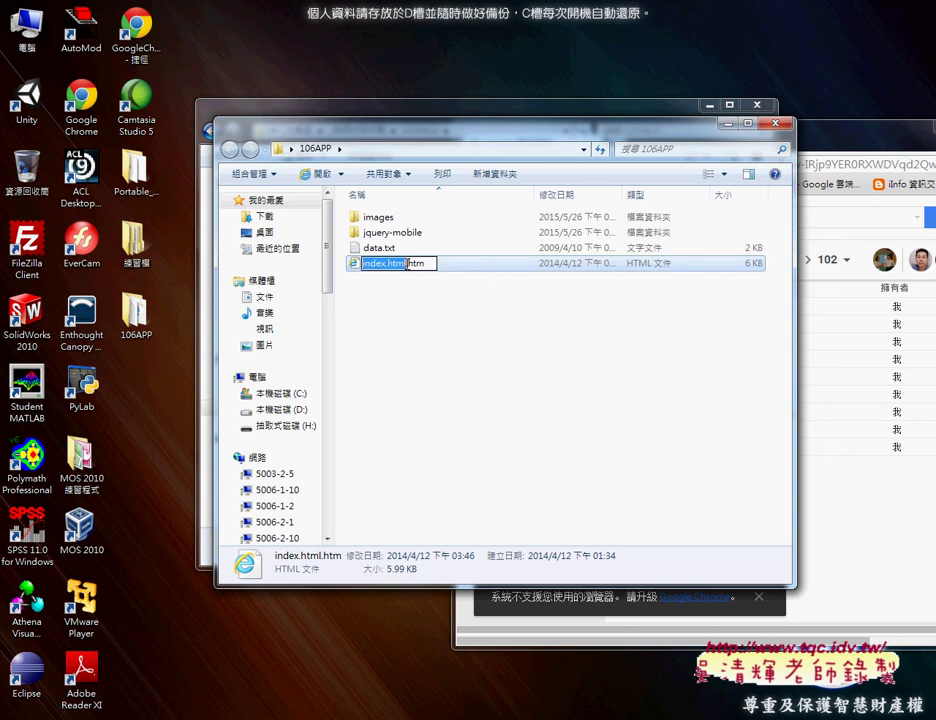
pyautogui.doubleClick(413, 264)
pyautogui.press('BackSpace')
pyautogui.press('BackSpace')
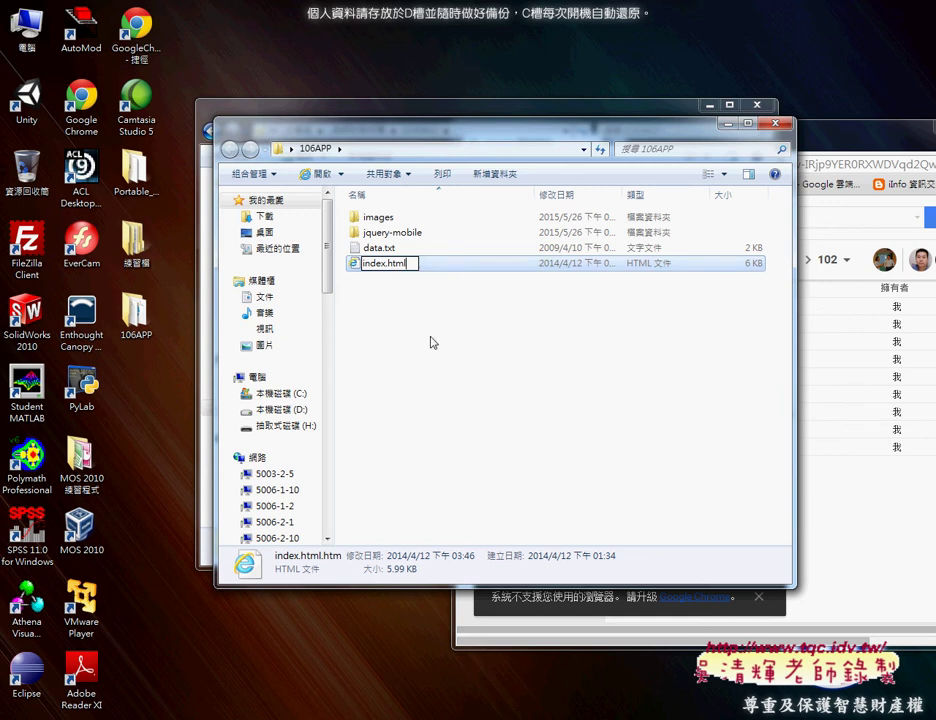
pyautogui.press('Return')
pyautogui.click(502, 376)
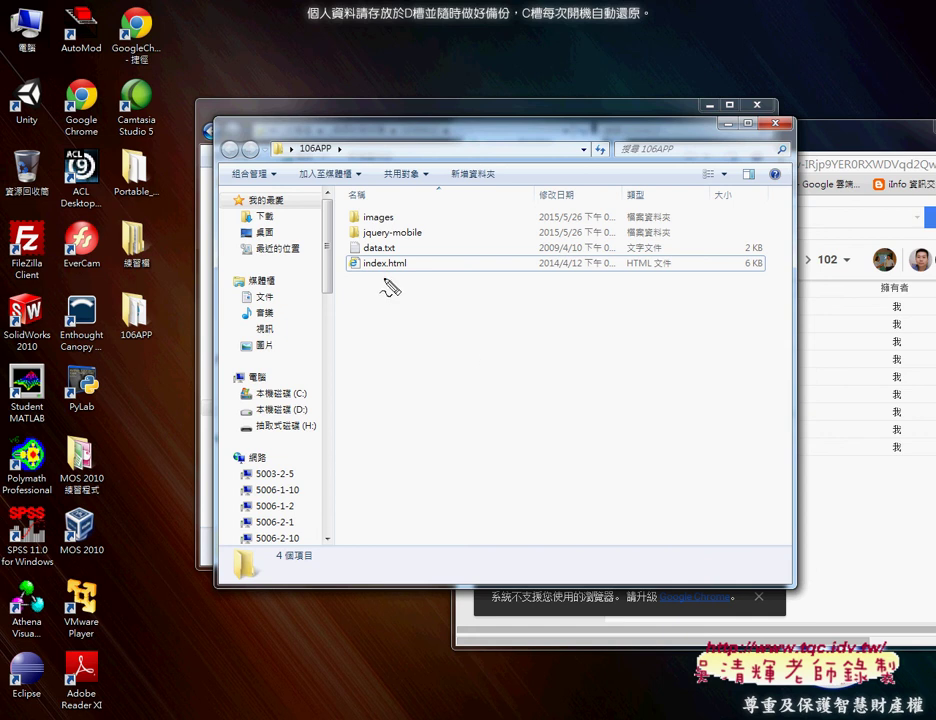
pyautogui.moveTo(385, 270); pyautogui.dragTo(410, 267)
pyautogui.press('Escape')
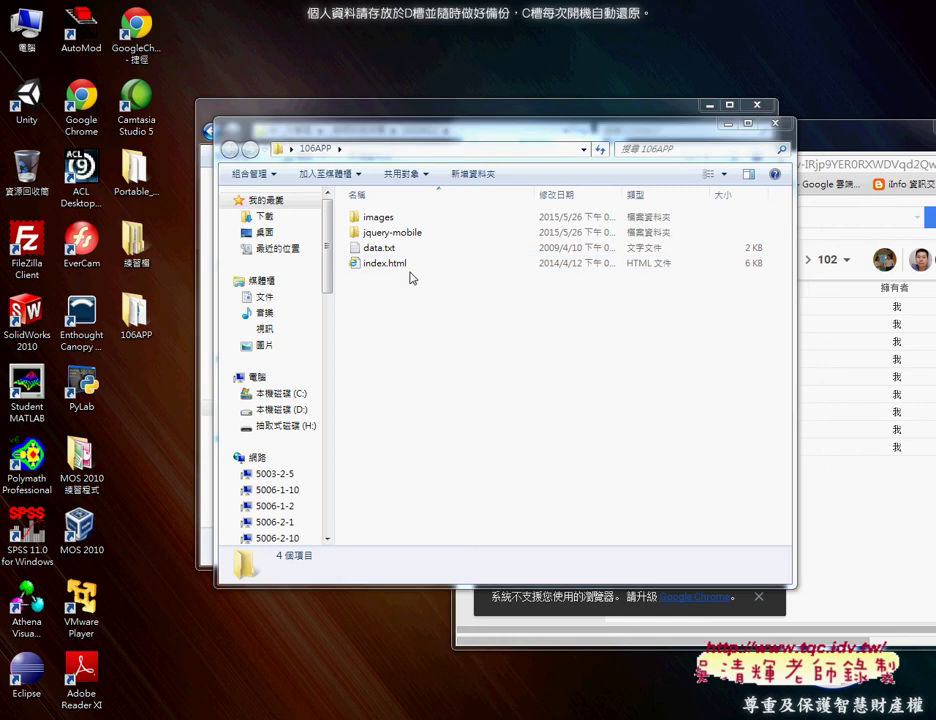
# Step: Open the folder view options and check the advanced setting 隱藏已知檔案類型的副檔名
pyautogui.click(252, 174)
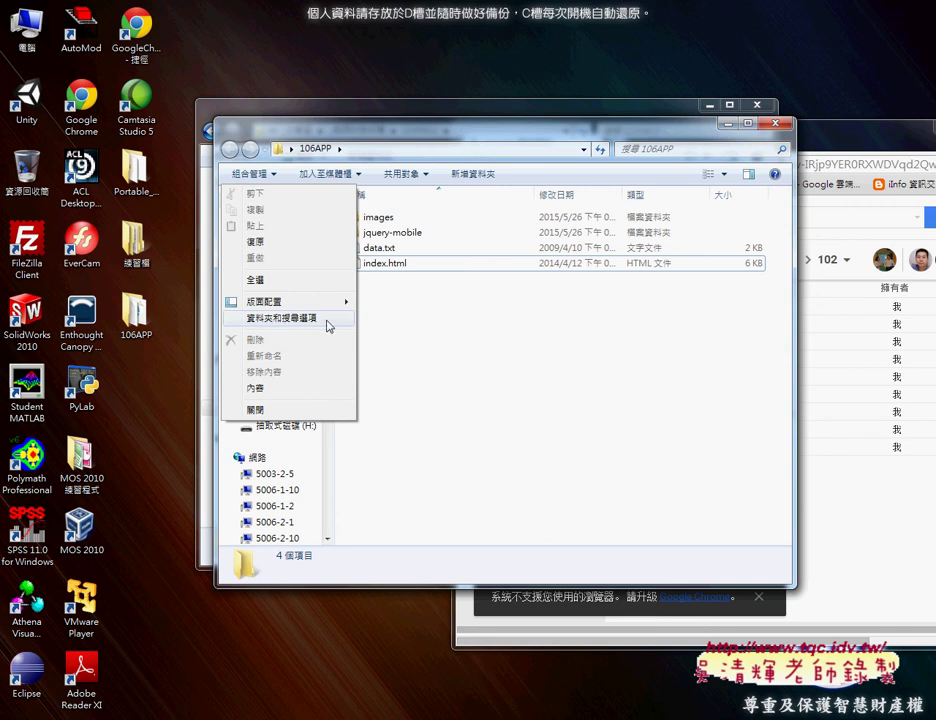
pyautogui.click(328, 320)
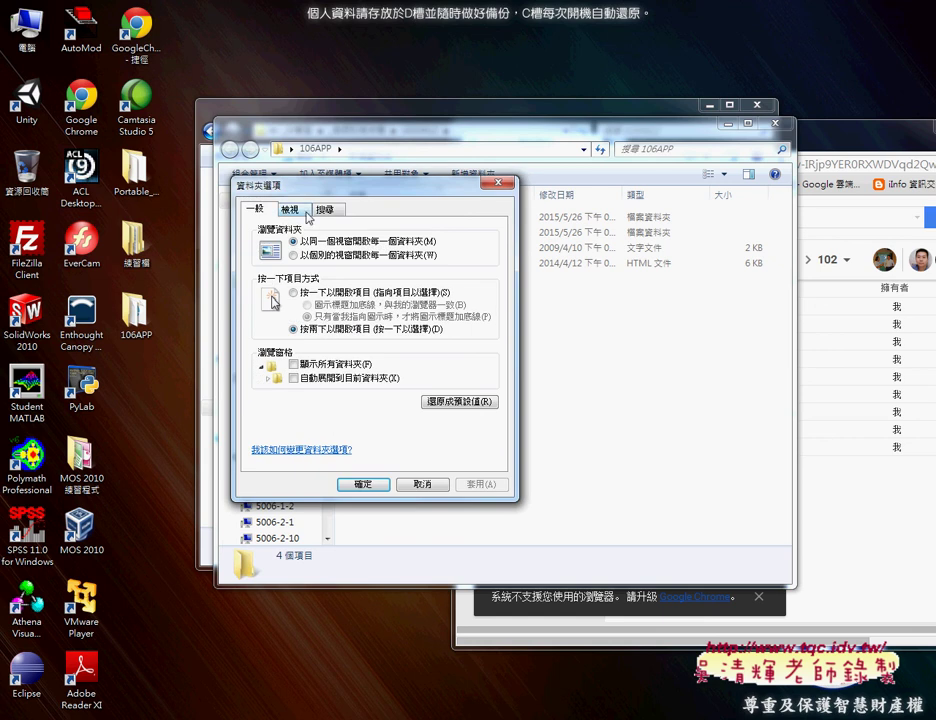
pyautogui.click(289, 209)
pyautogui.scroll(-5, 463, 330)
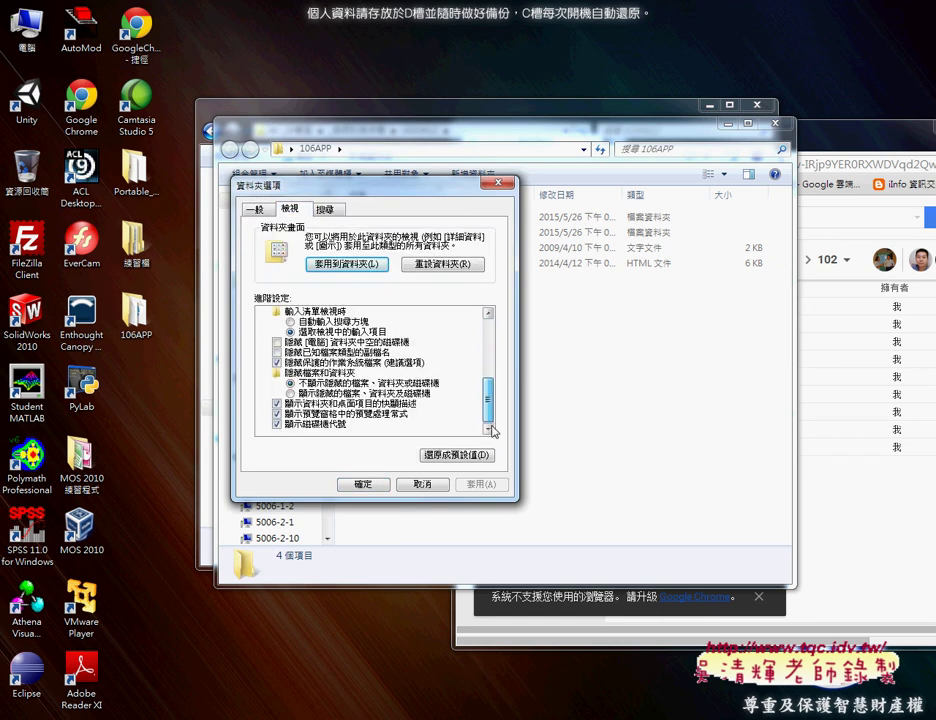